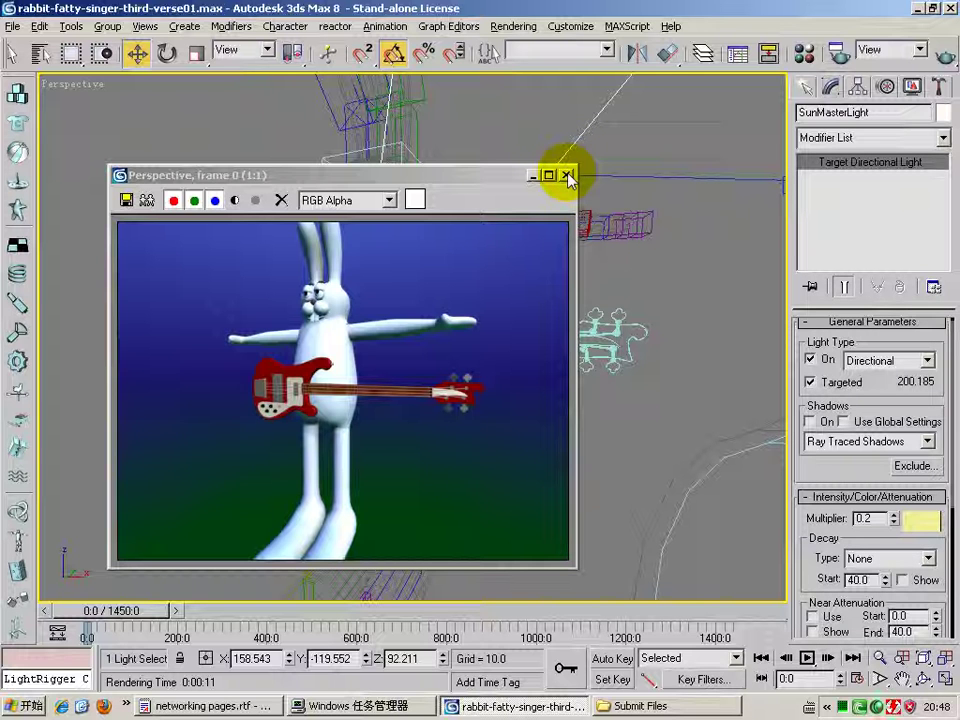
Step: Close the render window and link bassguitar as a child of fatty tuzi Bip01
click(567, 176)
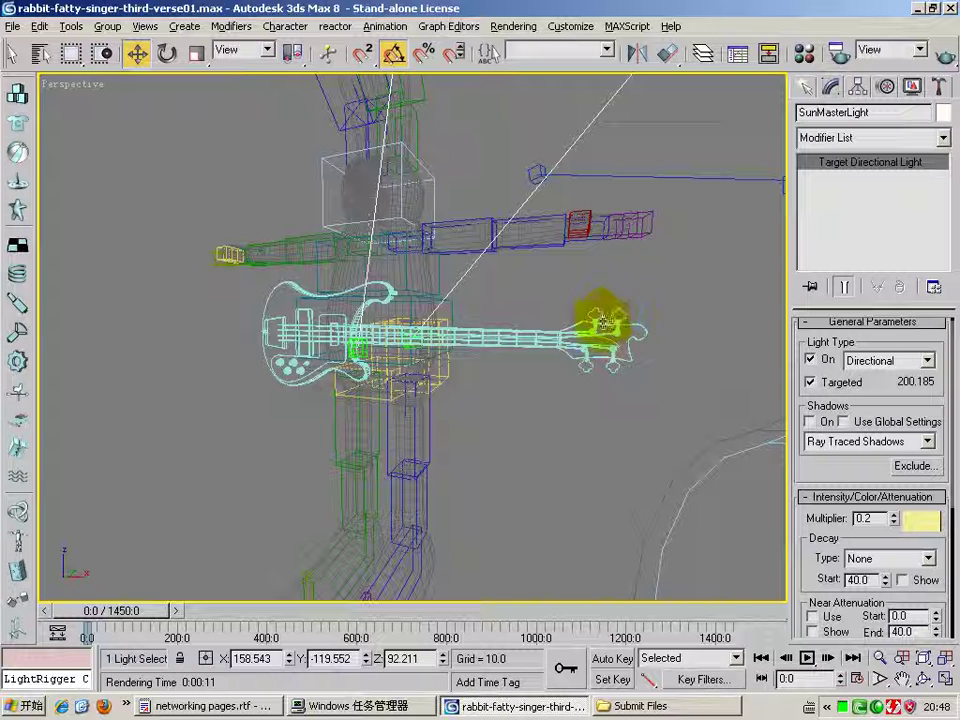
click(384, 285)
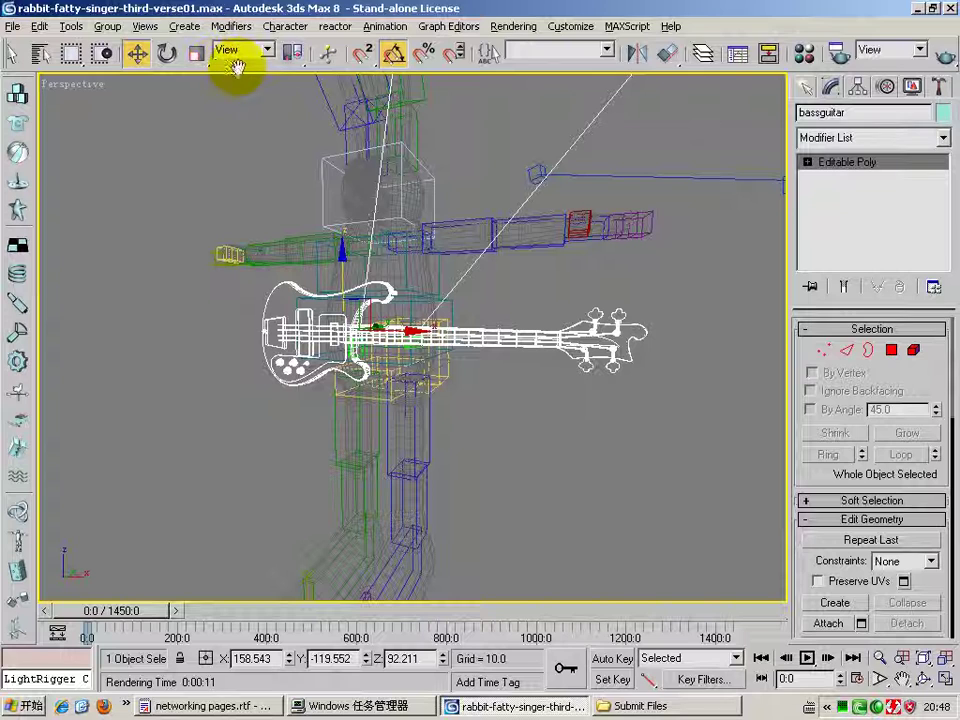
drag(237, 65, 489, 60)
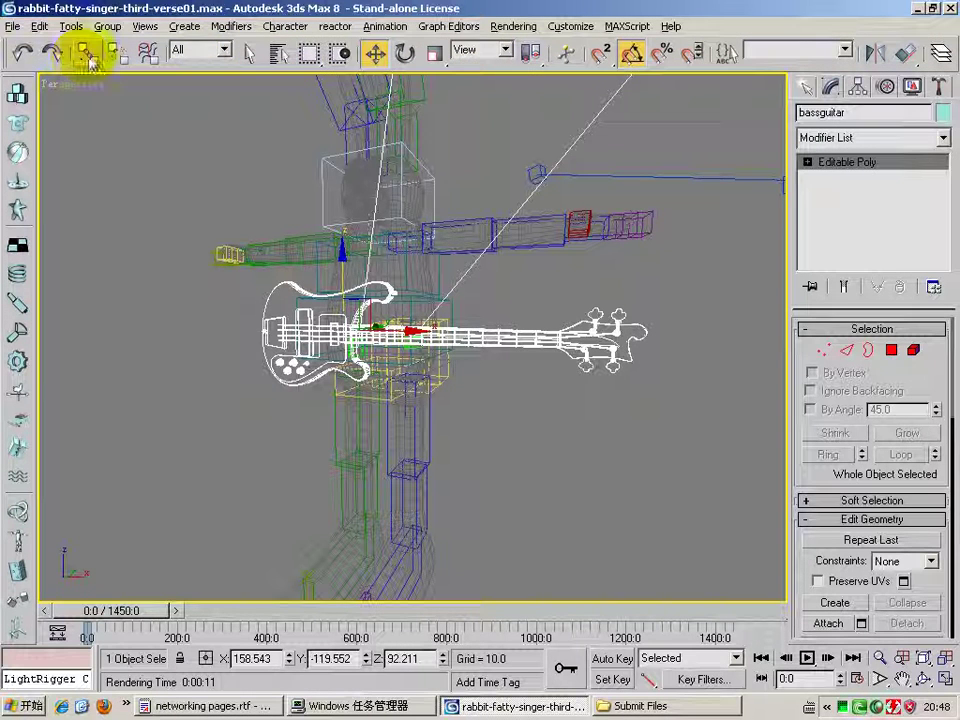
click(89, 58)
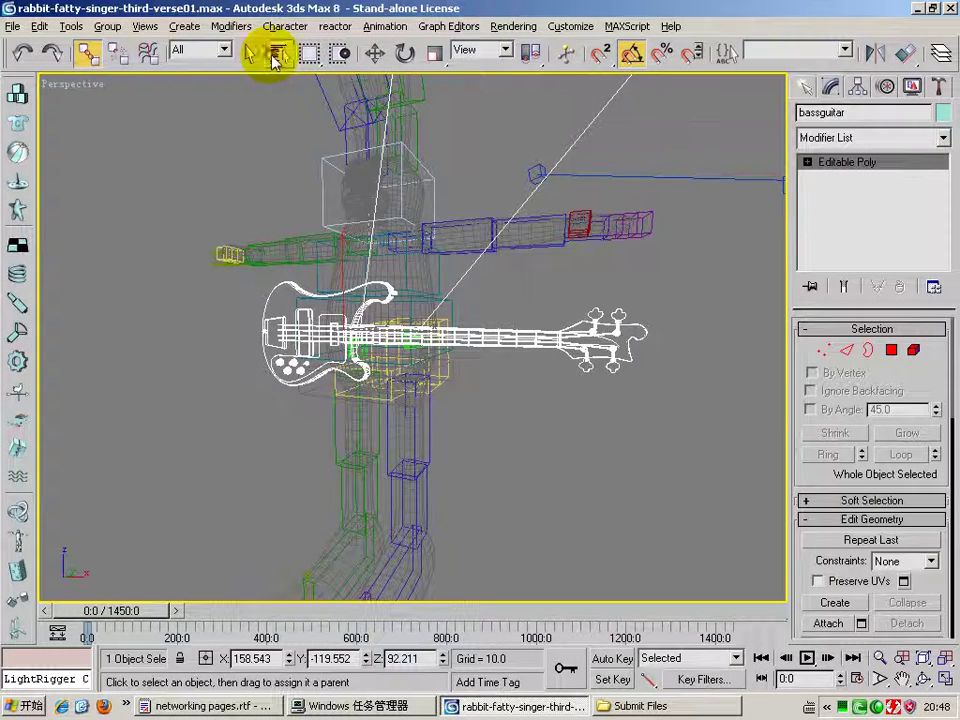
click(276, 60)
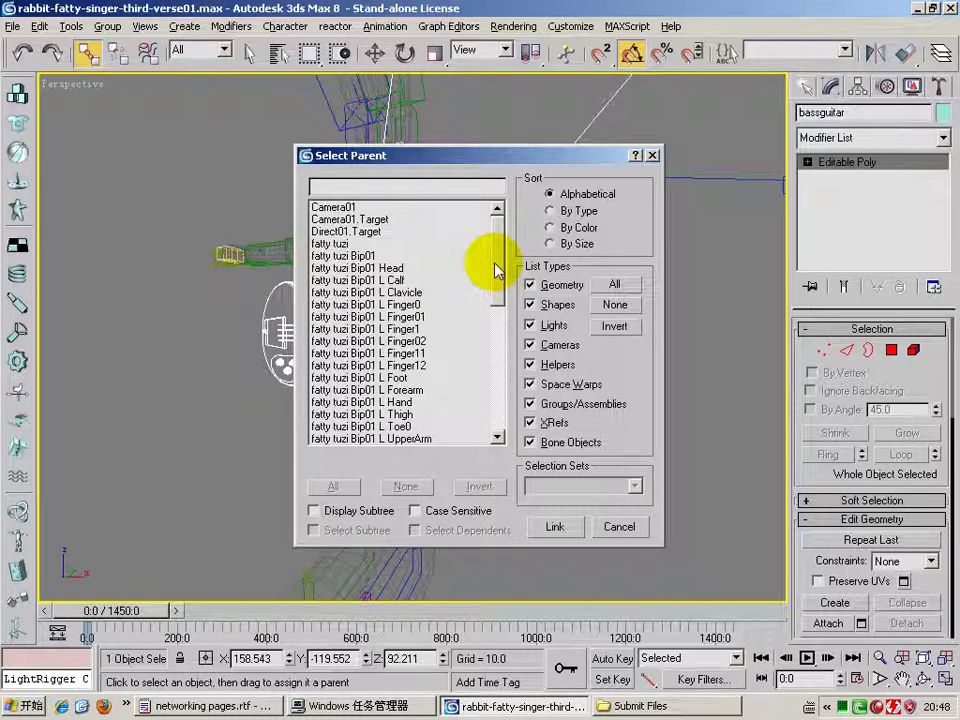
click(340, 255)
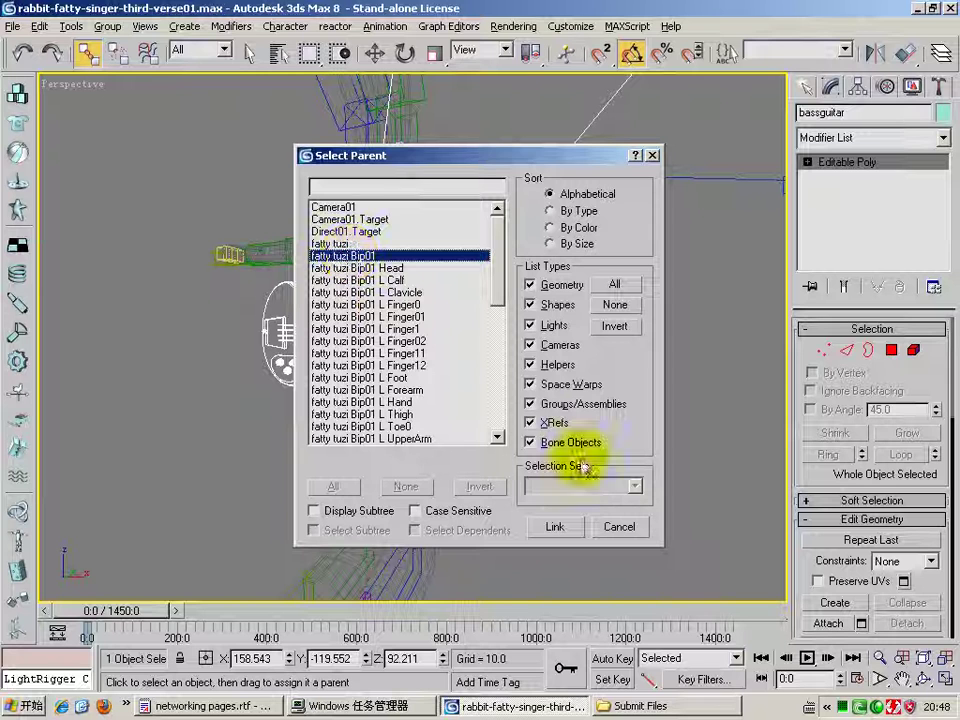
click(570, 530)
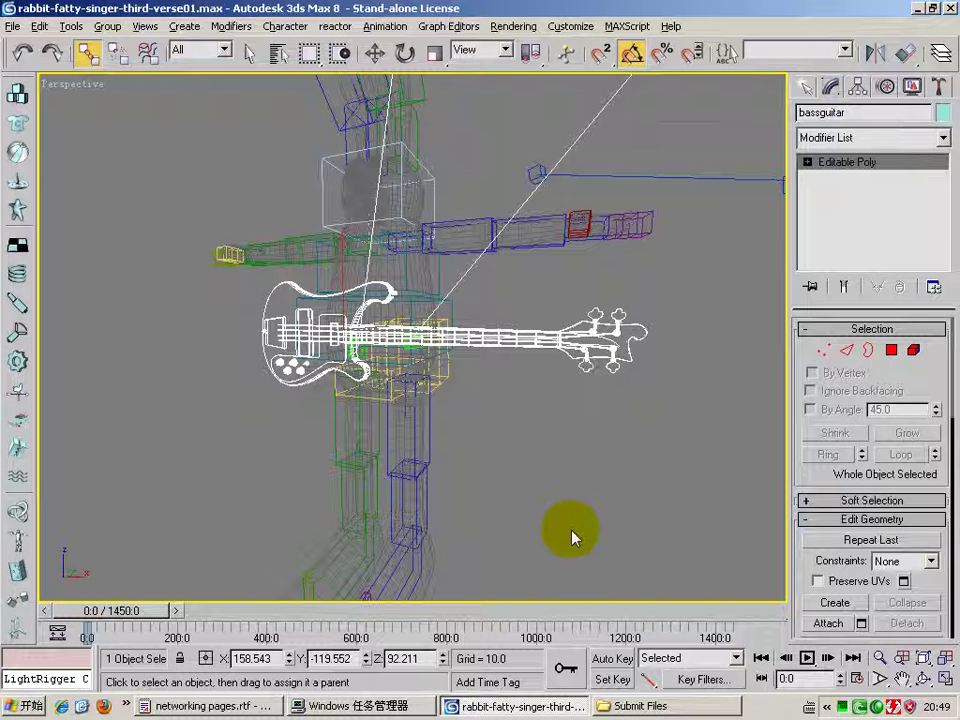
Step: Select the rabbit's Bip01 Head in the Motion panel and toggle Figure Mode
click(419, 434)
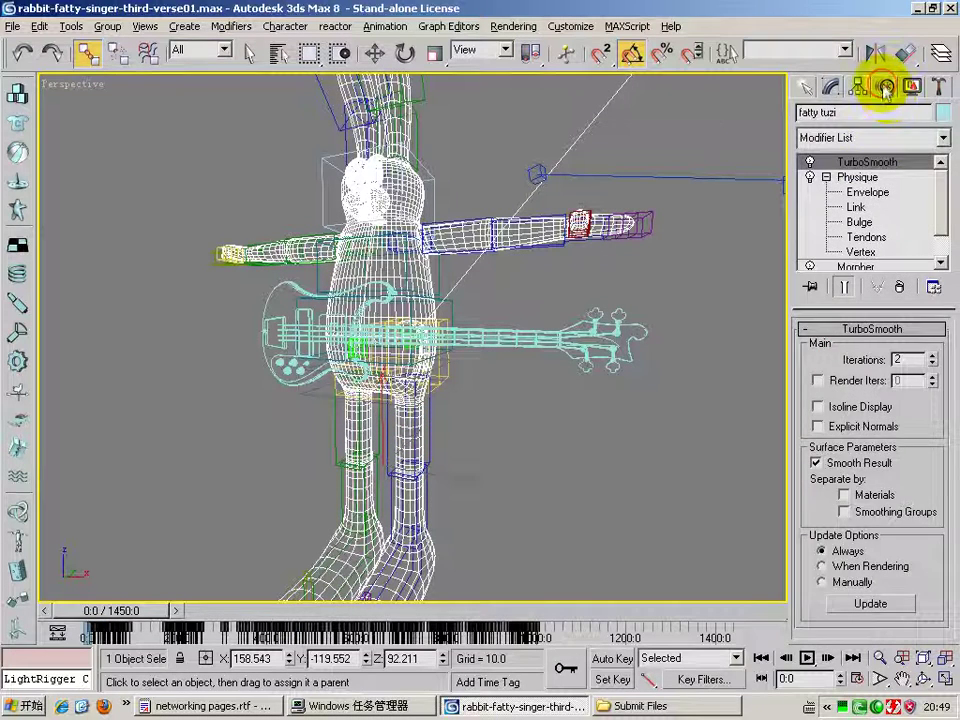
click(885, 88)
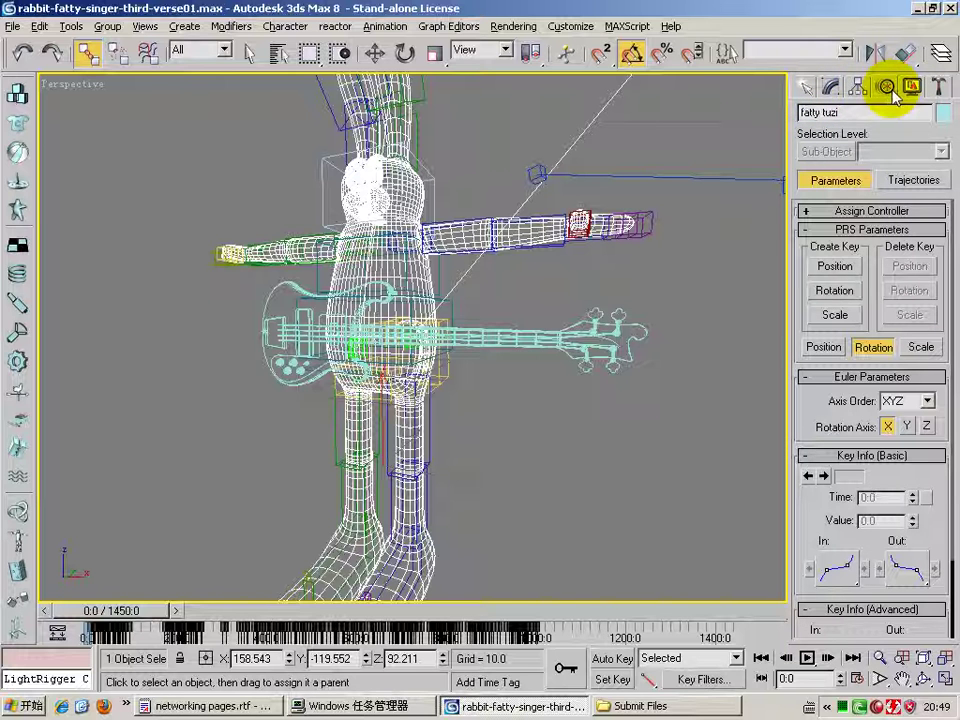
click(433, 174)
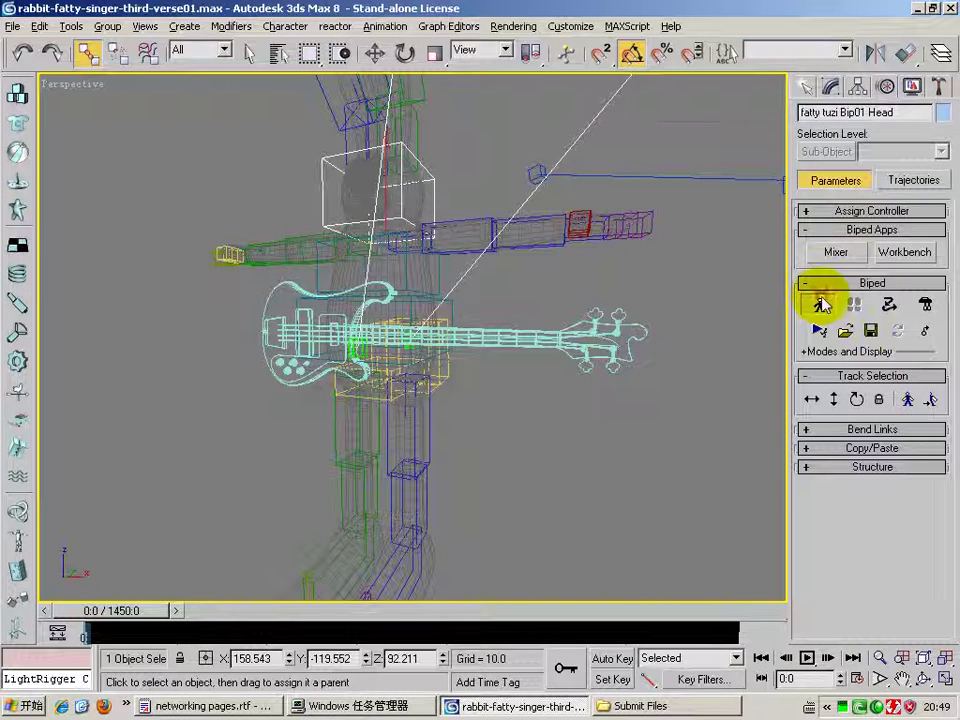
click(820, 305)
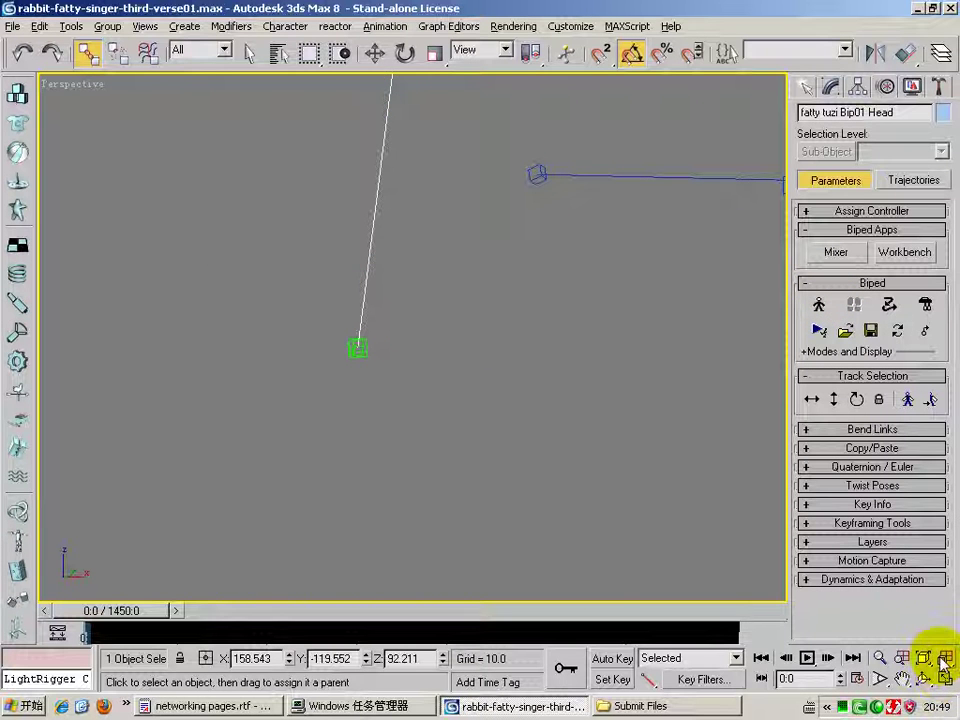
Step: Switch the viewport to Camera01 and dolly the camera back
key(c)
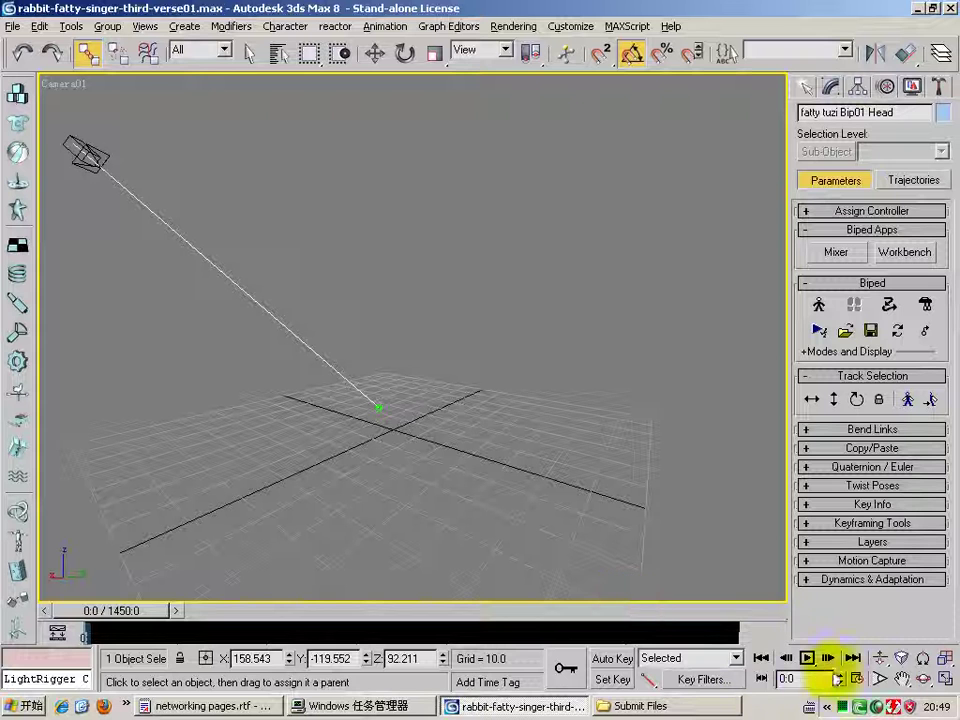
click(880, 658)
mouse_move(514, 407)
mouse_down()
mouse_move(500, 458)
mouse_move(500, 268)
mouse_move(489, 388)
mouse_move(489, 380)
mouse_up()
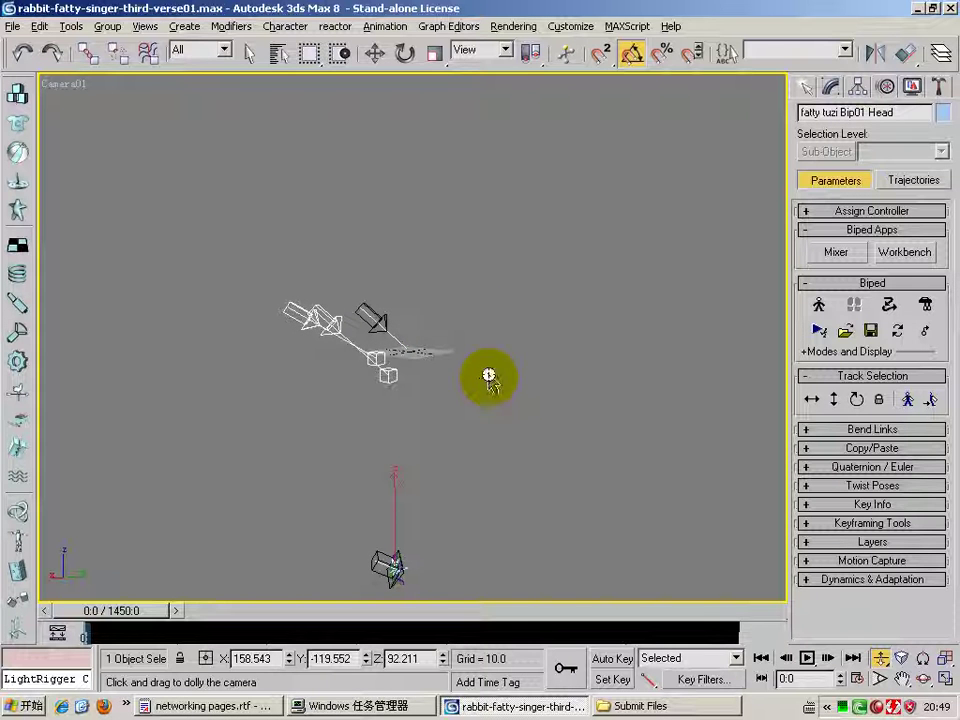
Step: Enter 1 in the whole-biped offset, deselect the biped, and switch to the Left view
click(926, 330)
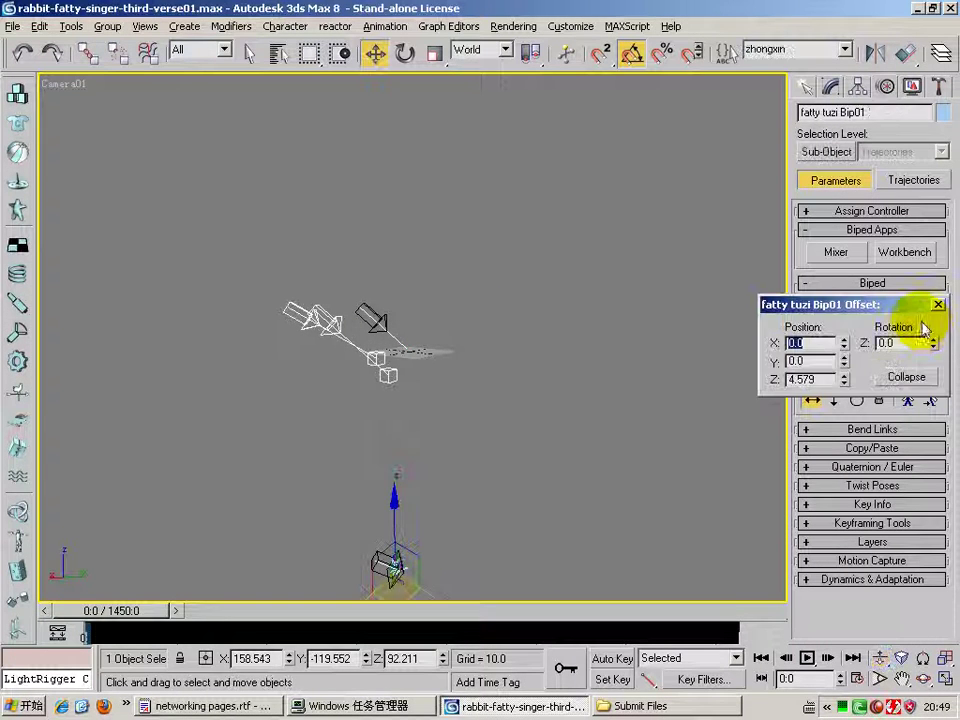
text(1)
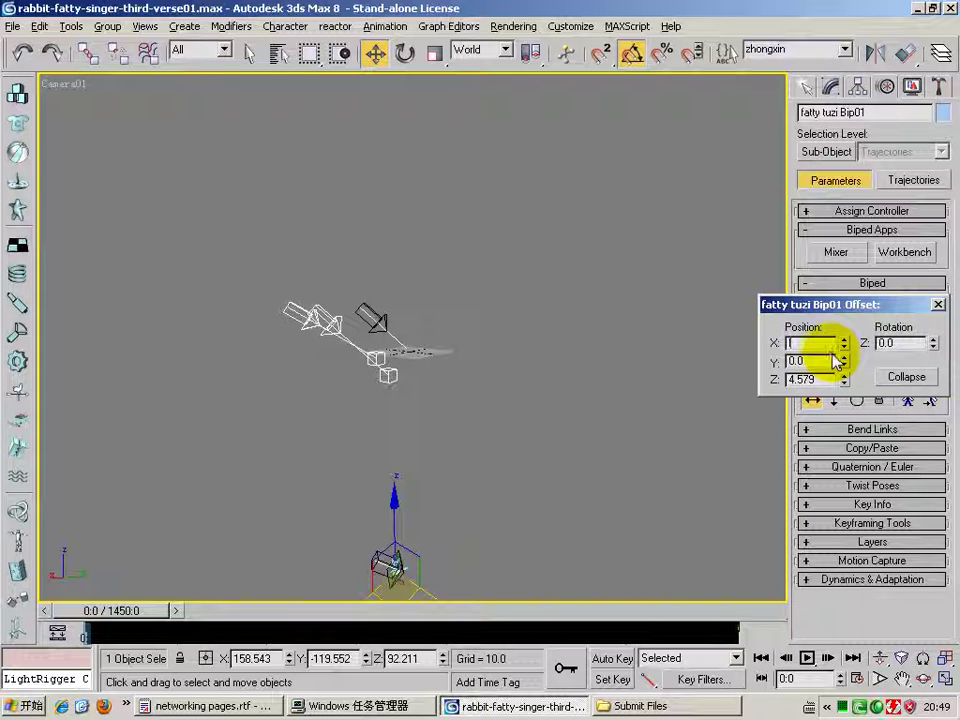
click(630, 381)
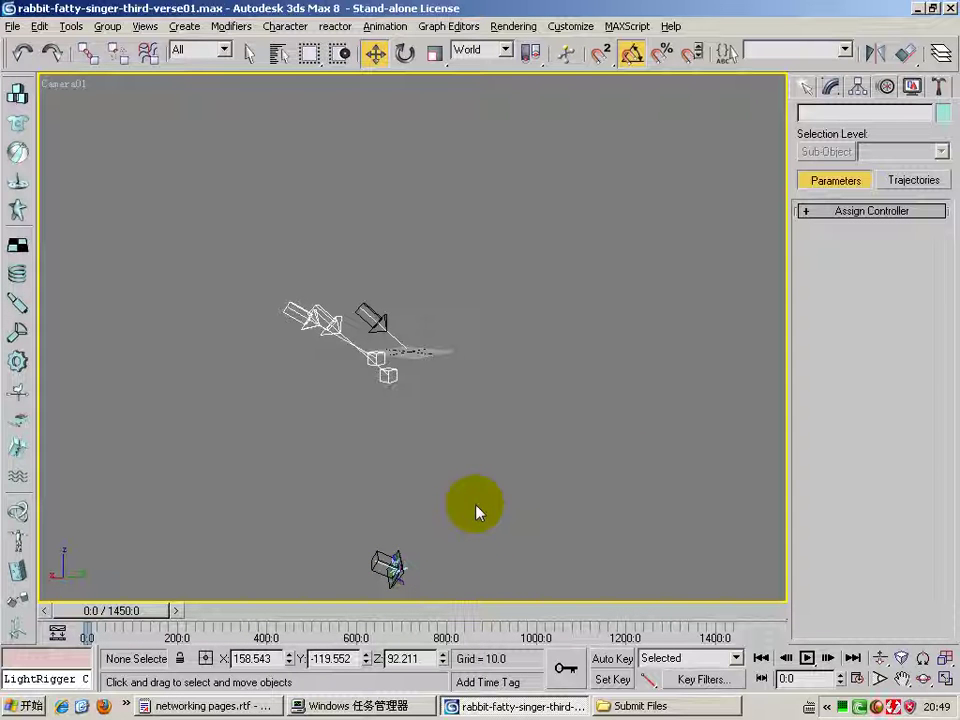
key(l)
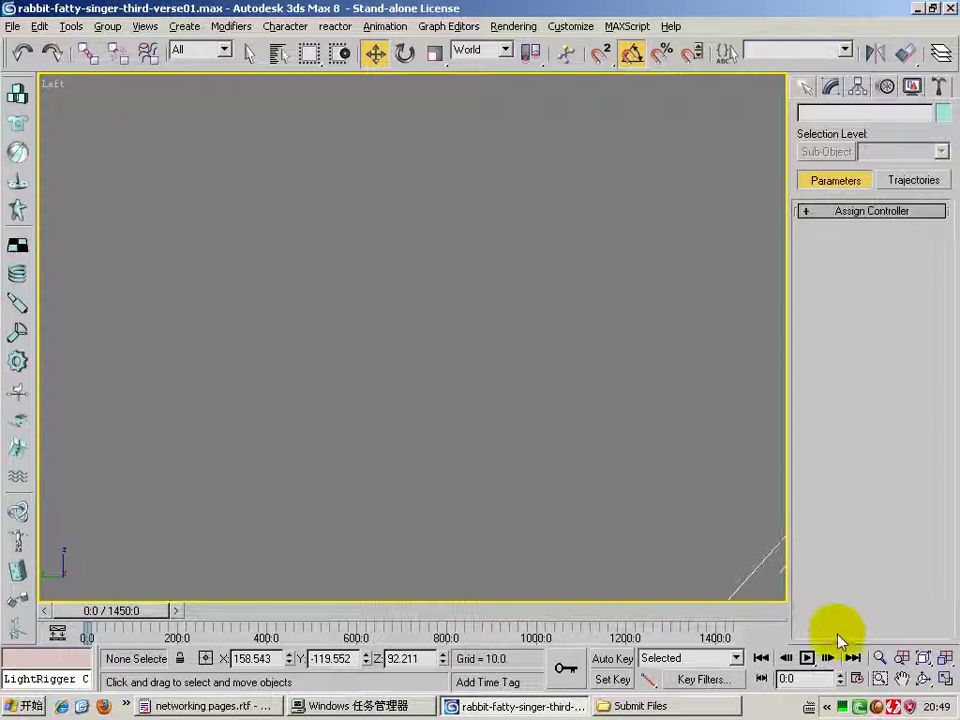
Step: Undo and redo the deselection from the Edit menu, then clear the selection
click(39, 27)
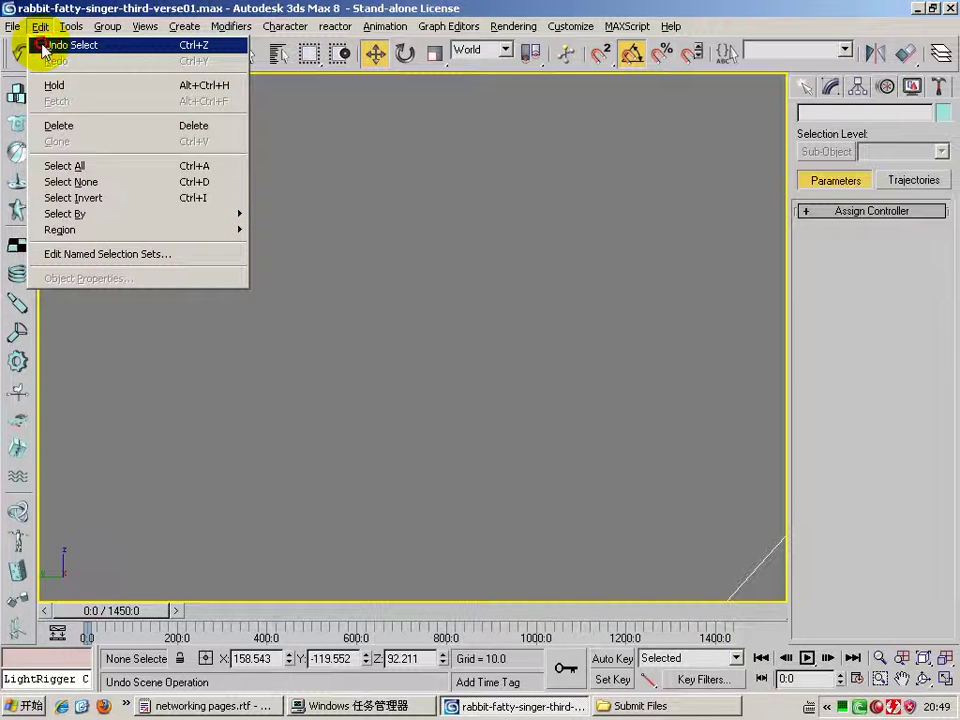
click(45, 45)
click(927, 334)
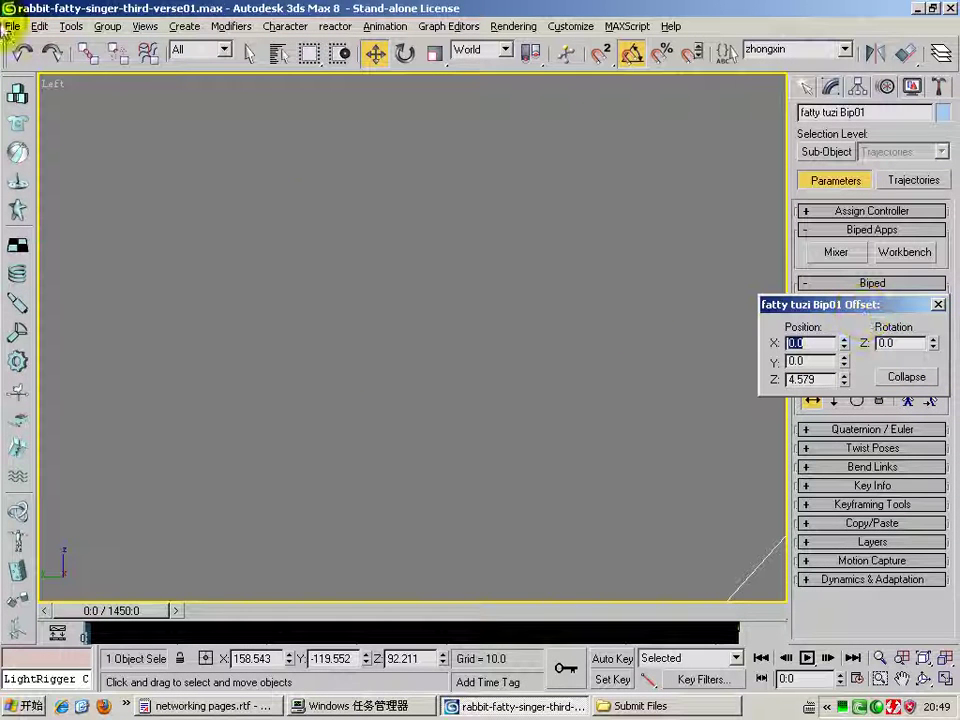
click(52, 53)
text(g)
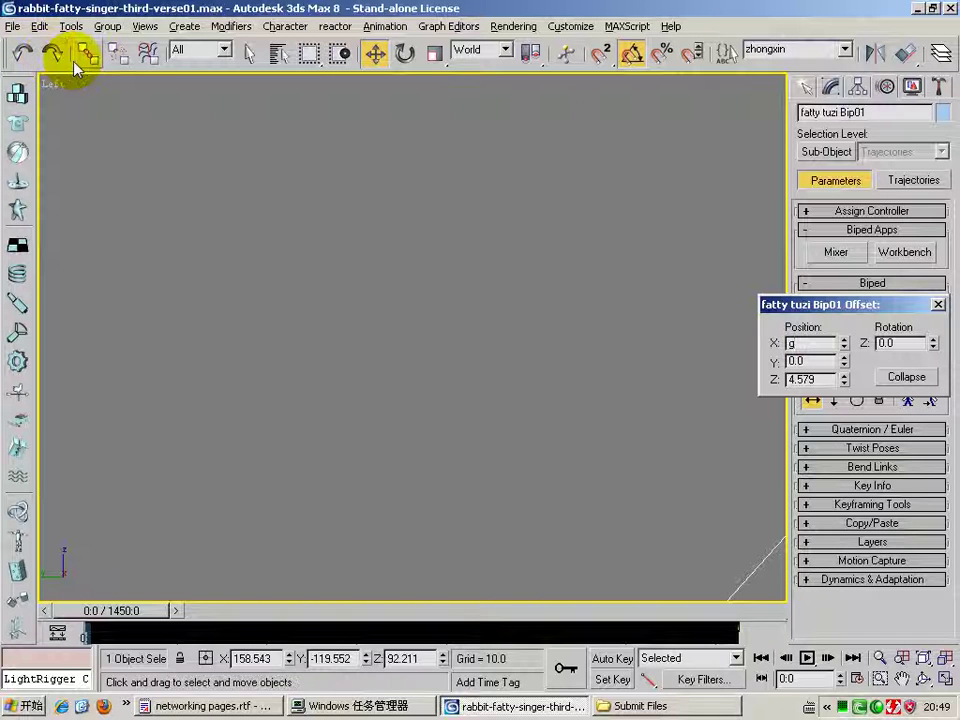
click(50, 90)
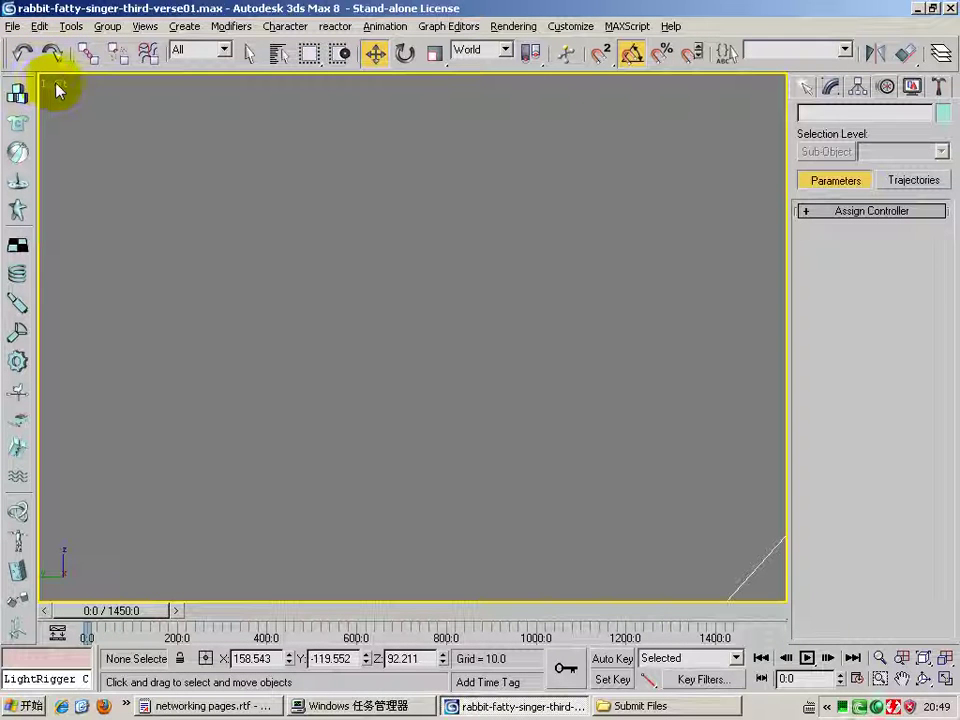
click(124, 117)
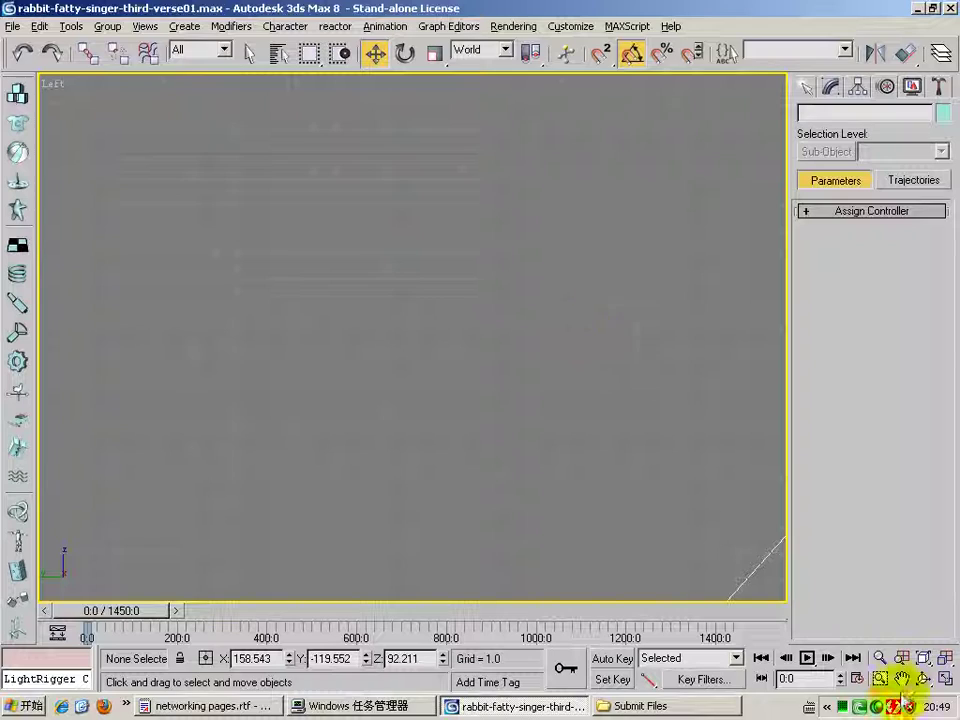
Step: Zoom the Left view in on the rabbit character and save the scene
click(880, 657)
mouse_move(628, 458)
mouse_down()
mouse_move(634, 615)
mouse_move(637, 12)
mouse_up()
mouse_move(546, 561)
mouse_down()
mouse_move(532, 633)
mouse_move(536, 626)
mouse_up()
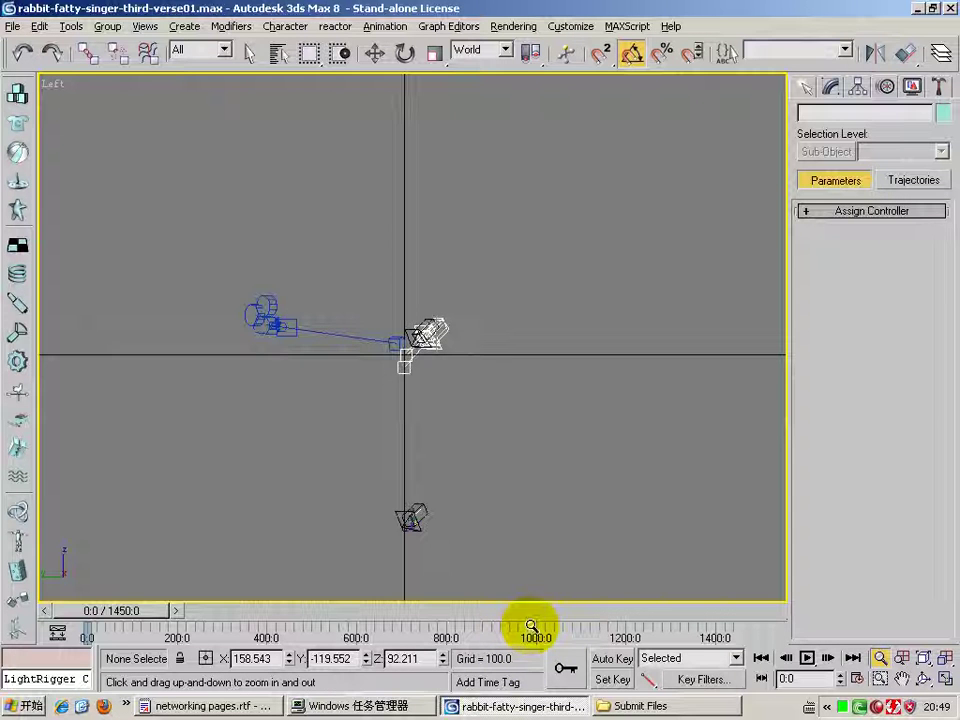
click(877, 679)
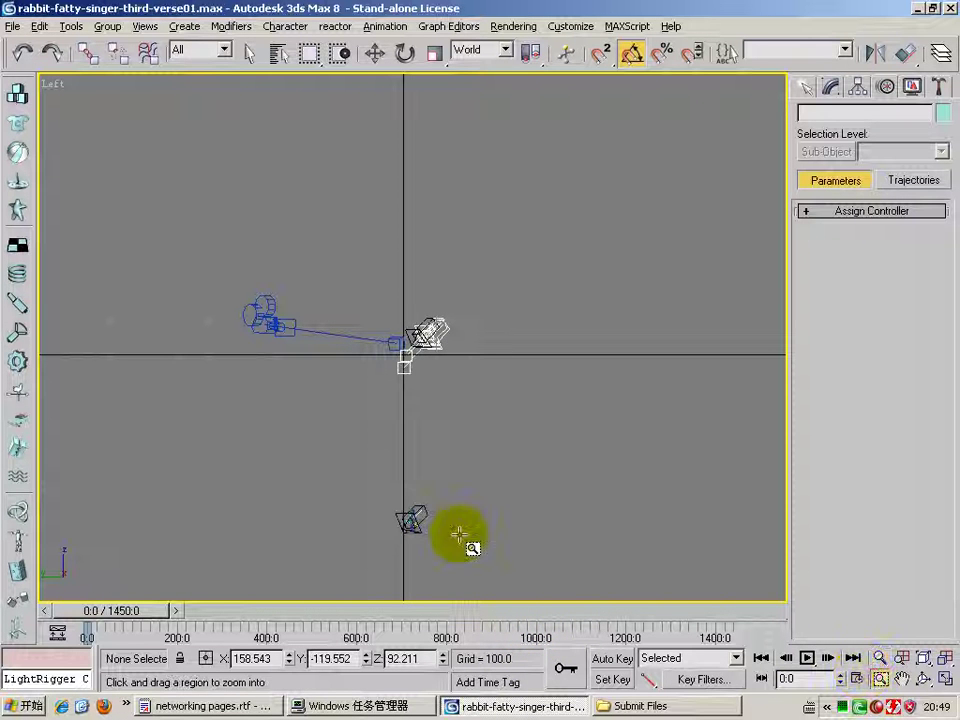
drag(388, 489, 450, 546)
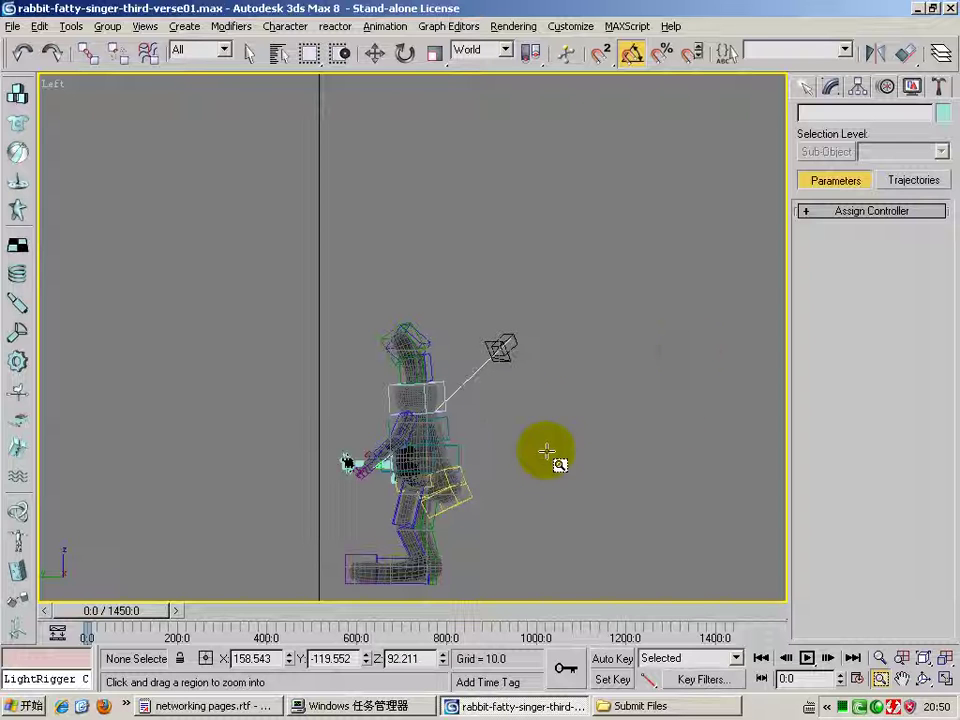
key(w)
key(ctrl+s)
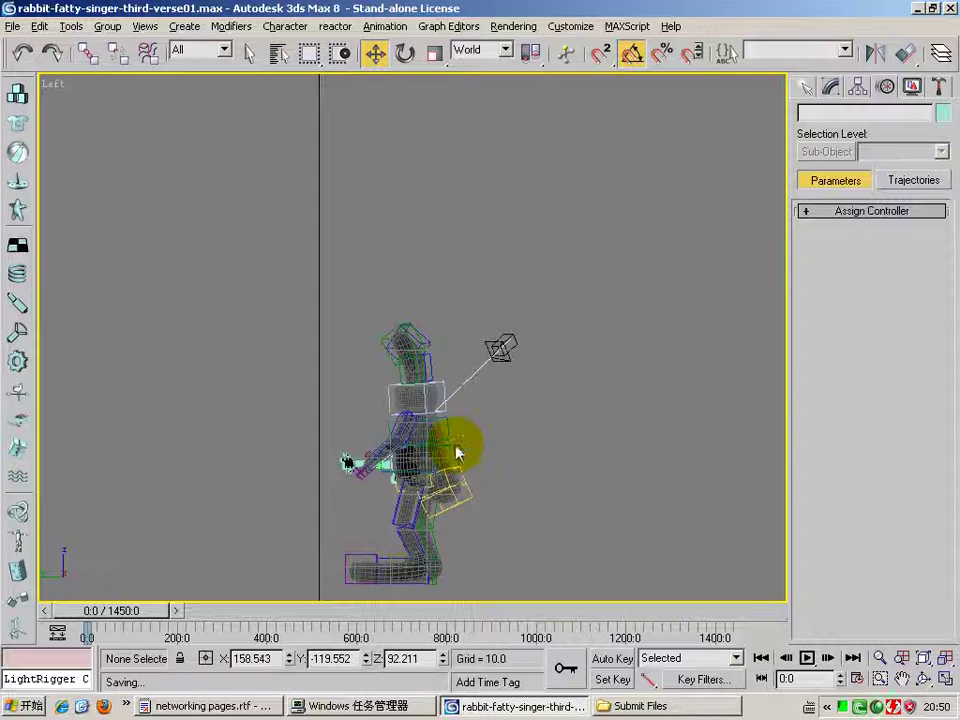
Step: Select the biped root Bip01 and zoom out around the character
click(456, 452)
click(921, 328)
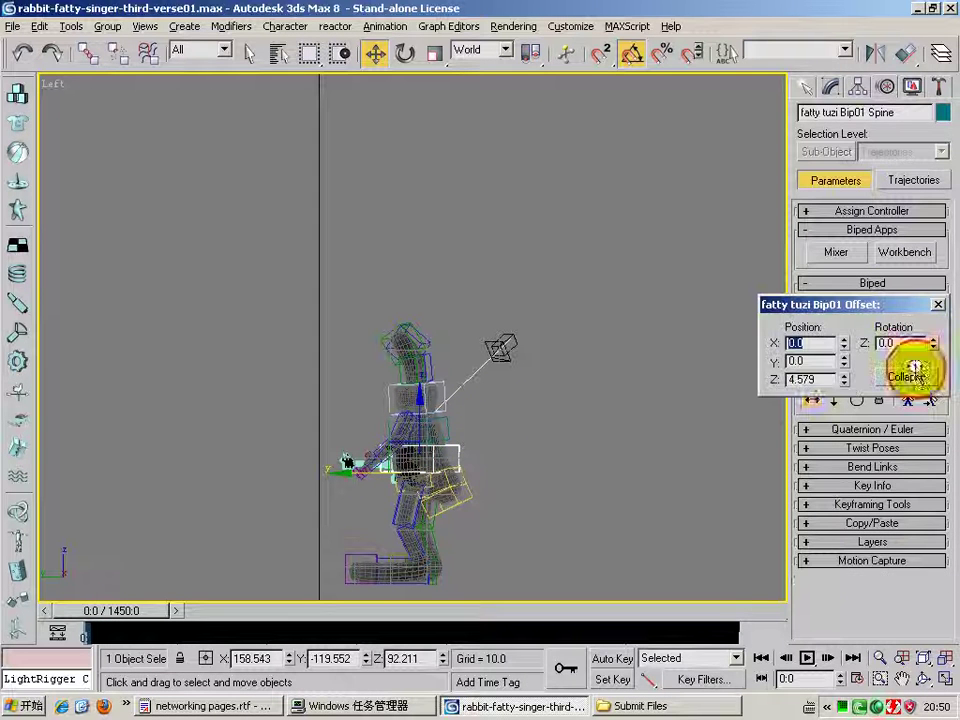
click(912, 372)
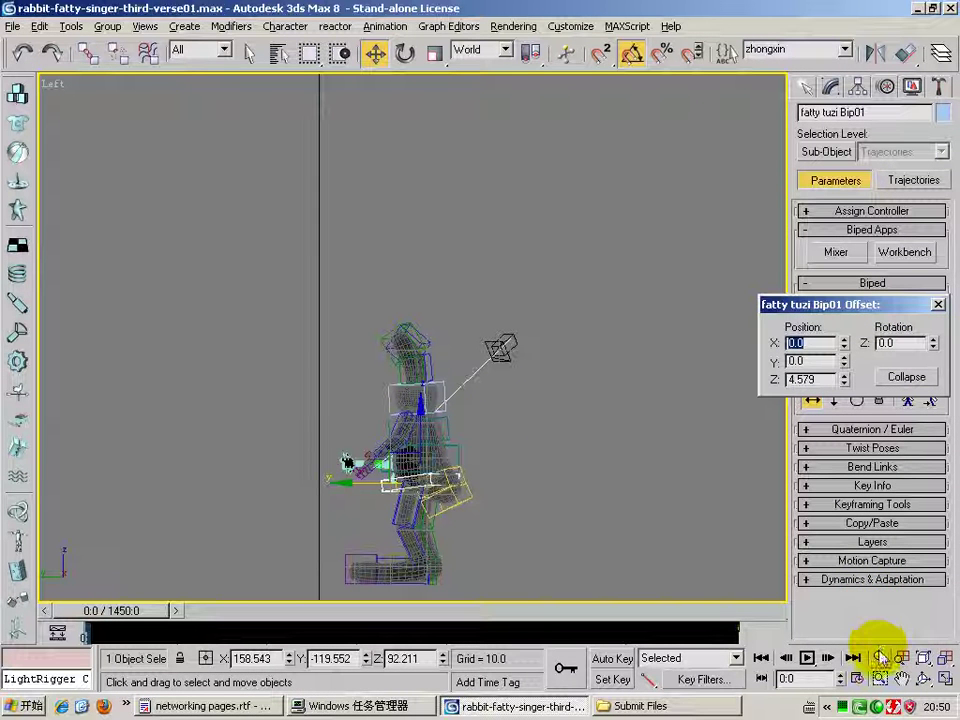
click(880, 657)
mouse_move(568, 340)
mouse_down()
mouse_move(592, 512)
mouse_move(589, 581)
mouse_up()
right_click(593, 602)
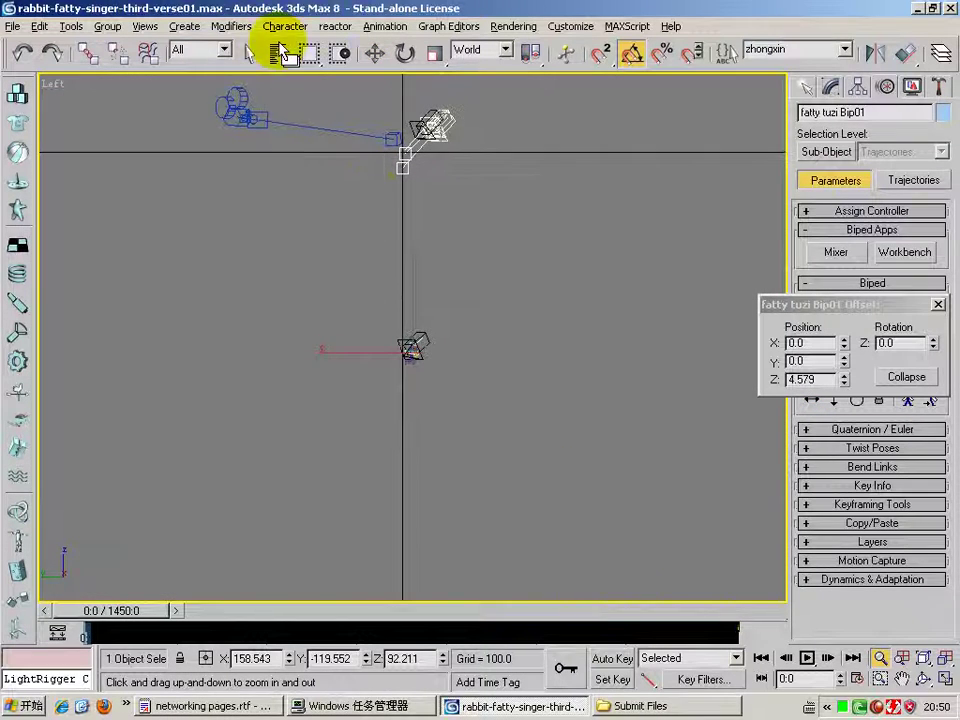
Step: Raise the Bip01 root to Z offset 548.292, then view through Camera01
click(375, 53)
drag(412, 289, 414, 80)
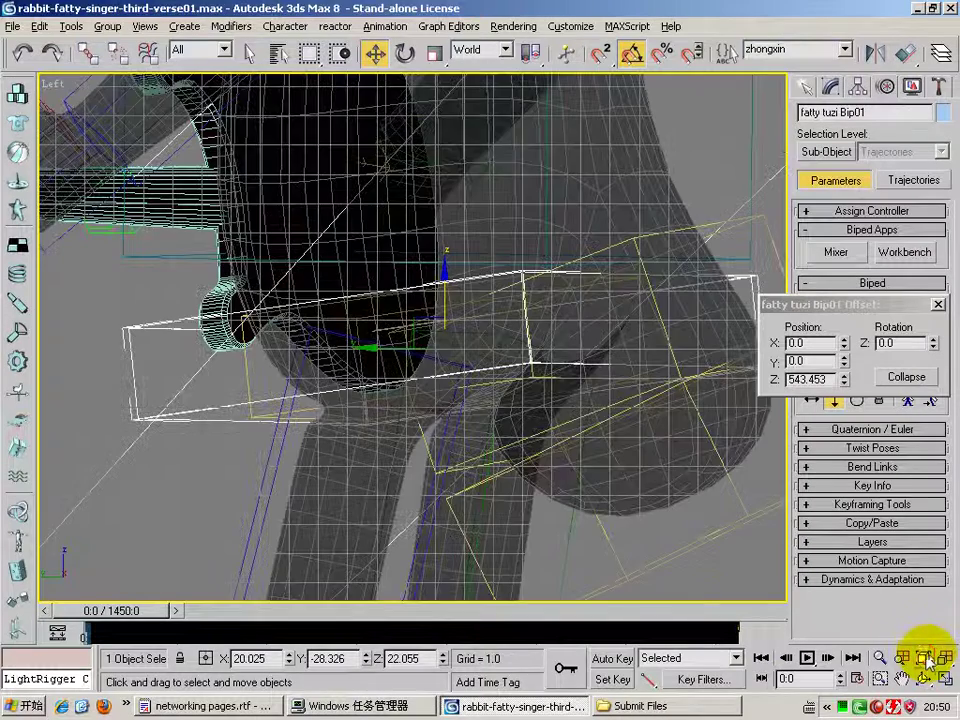
click(922, 657)
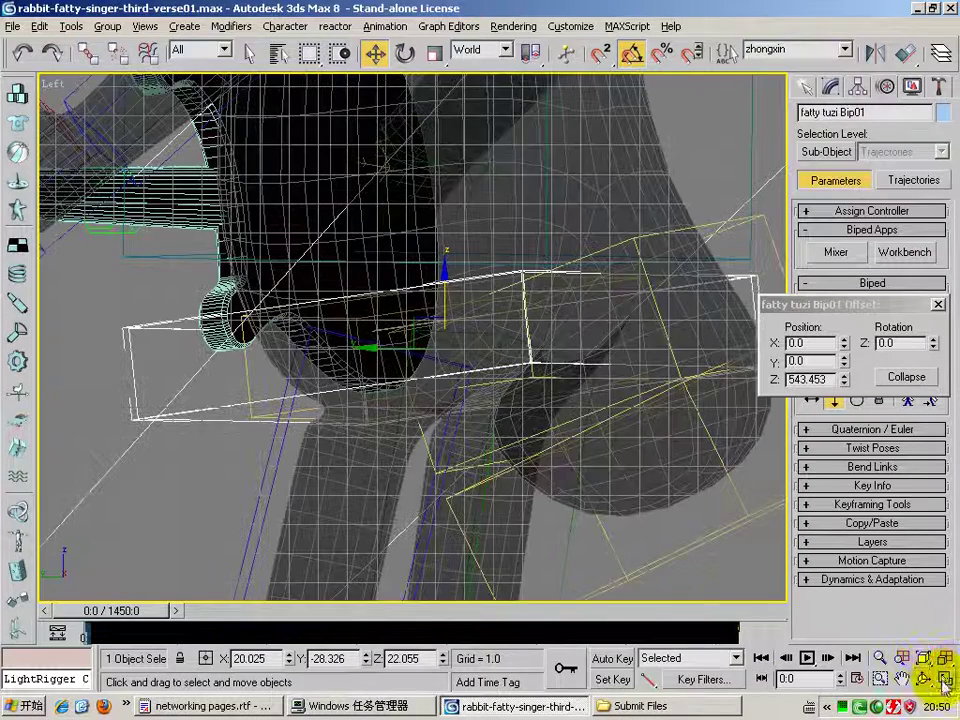
click(880, 657)
drag(583, 392, 587, 568)
click(373, 54)
drag(419, 268, 417, 242)
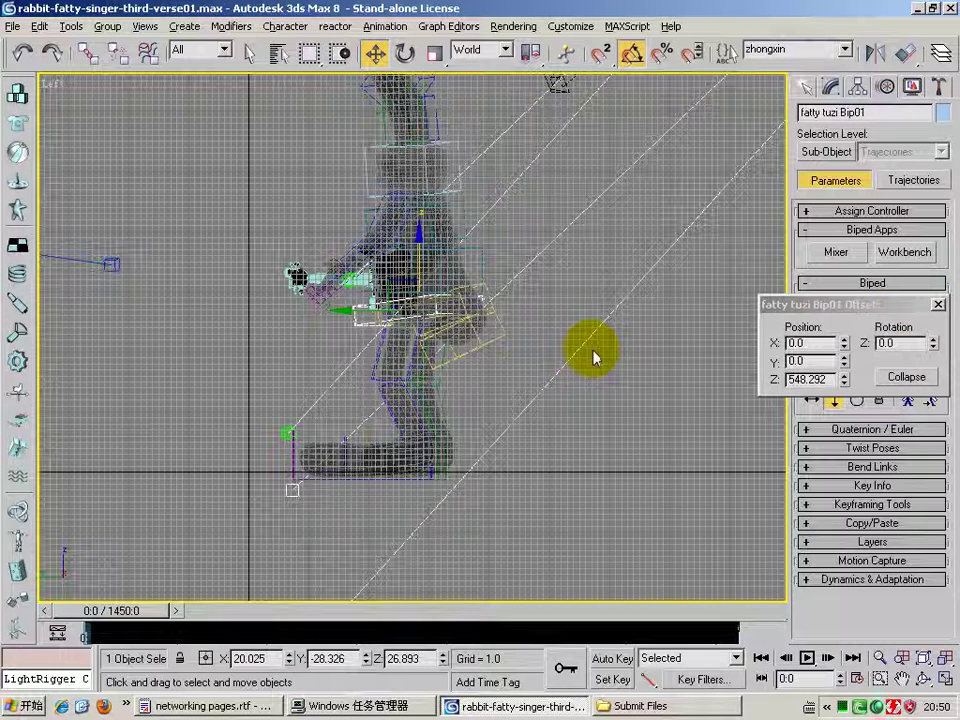
key(c)
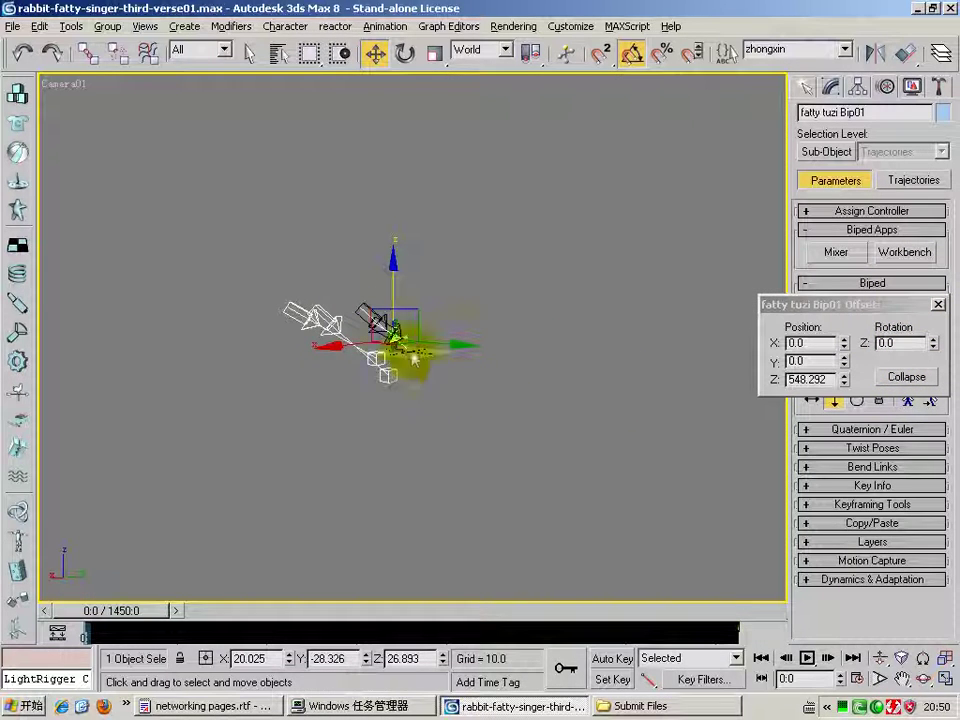
Step: Dolly Camera01 in toward the rabbit and play the animation, stopping at frame 943
click(878, 660)
drag(423, 380, 423, 345)
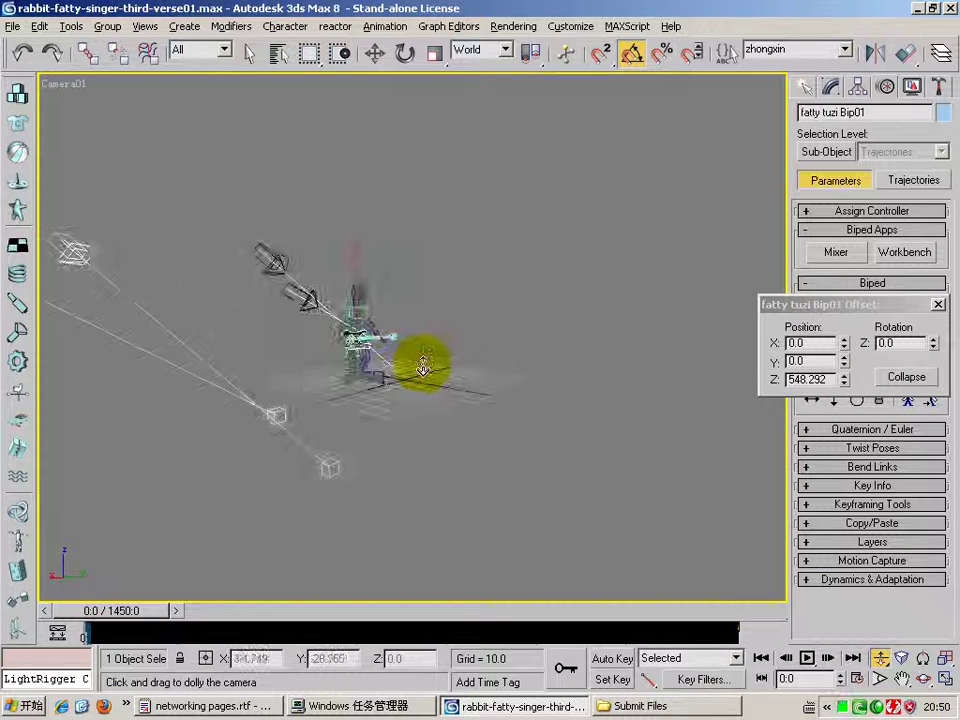
scroll(423, 345, down, 3)
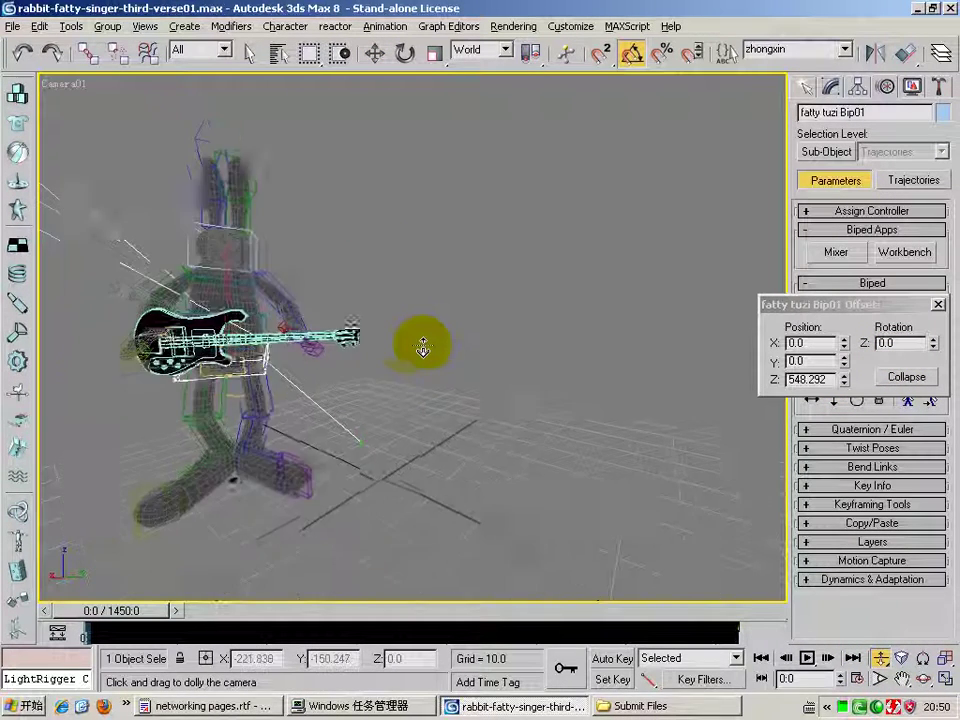
scroll(423, 345, down, 2)
click(805, 658)
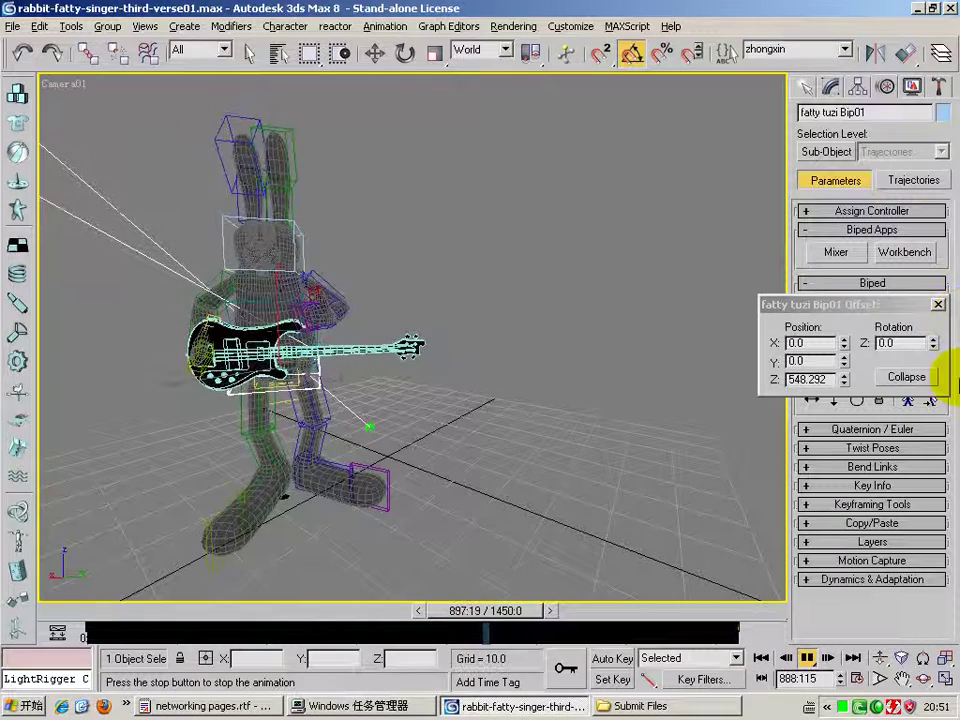
click(806, 659)
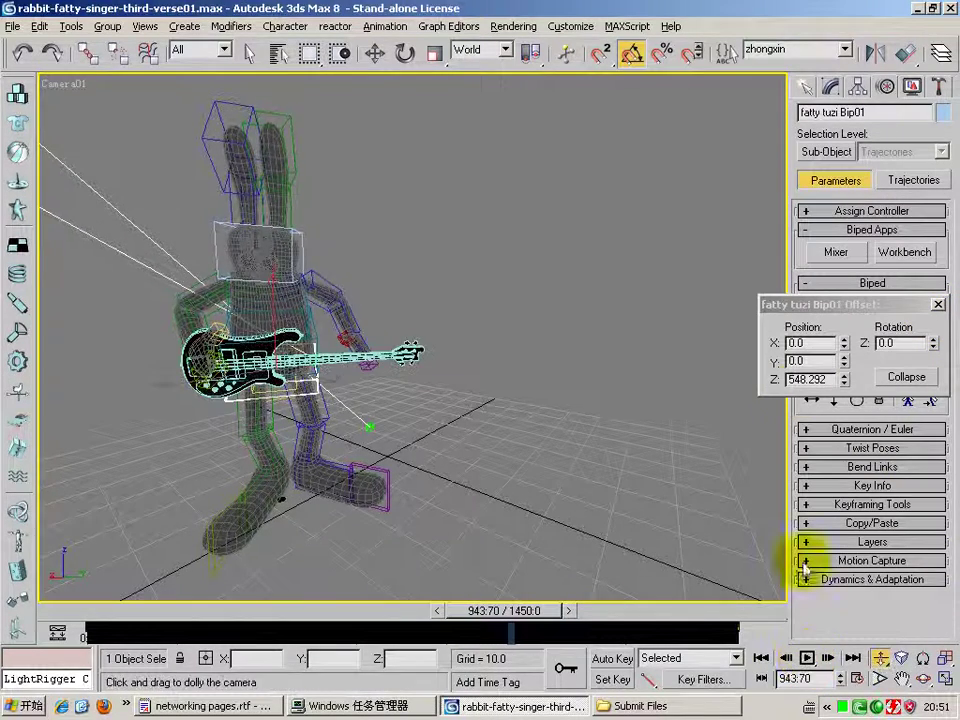
Step: Quick Render the Camera01 animation
drag(825, 45, 396, 111)
click(945, 62)
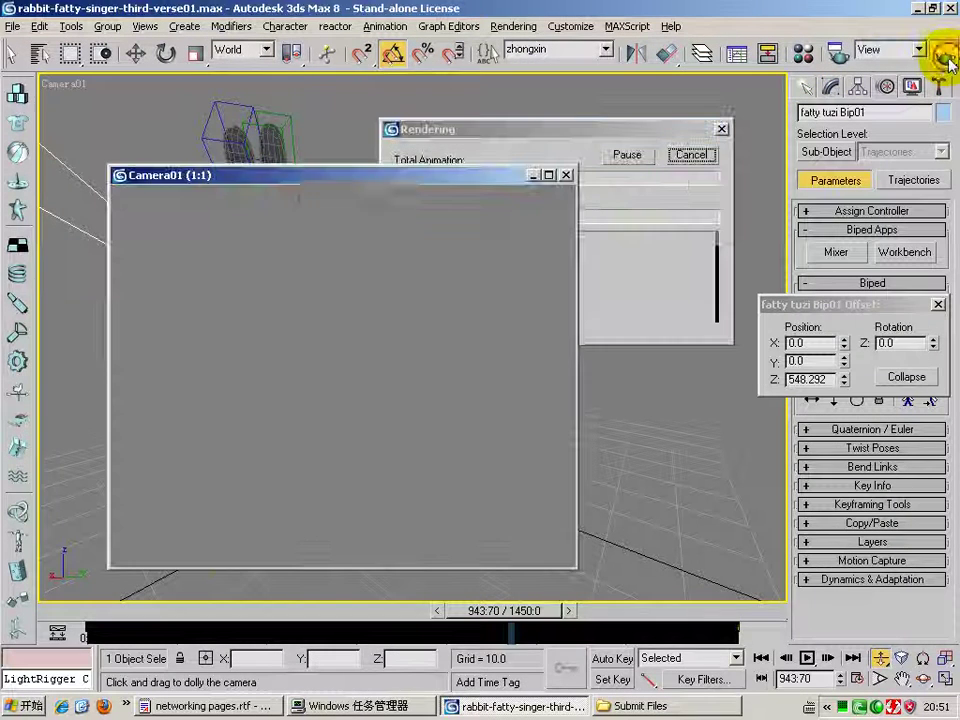